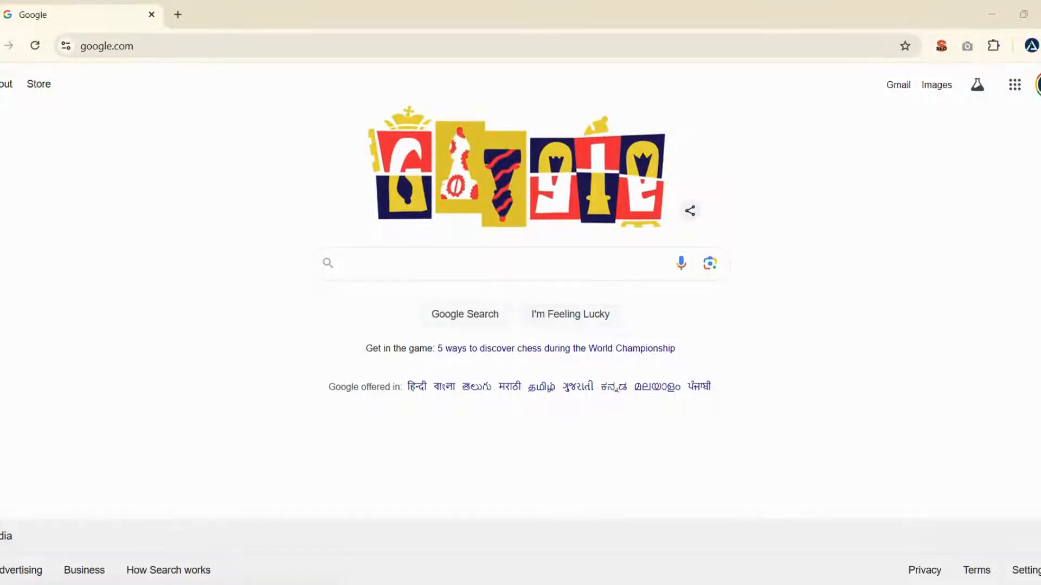
Go to Meta Business Suite at business.facebook.com.
{"action": "left_click", "coordinate": [166, 46]}
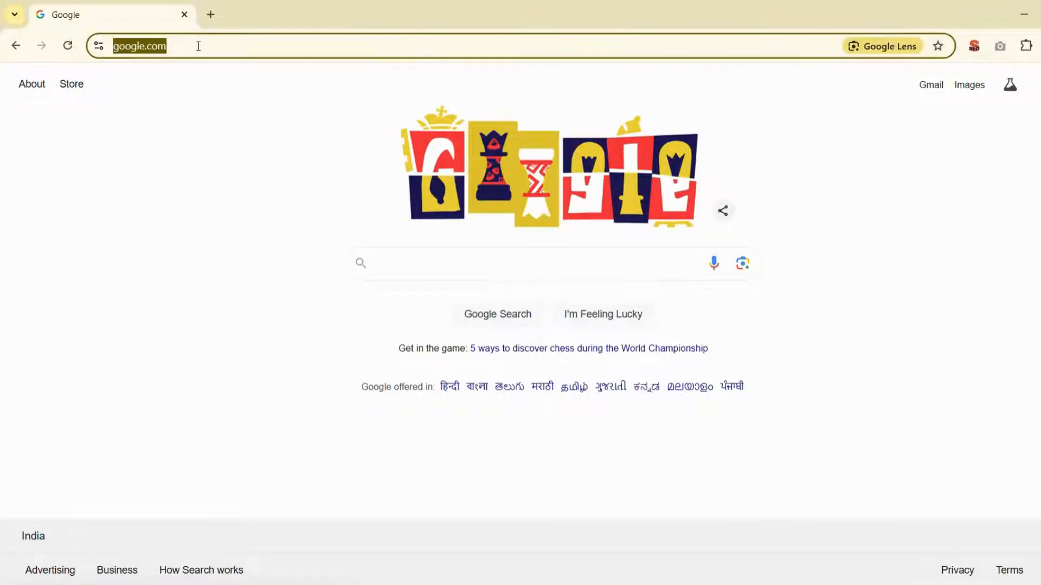
{"action": "type", "text": "bus"}
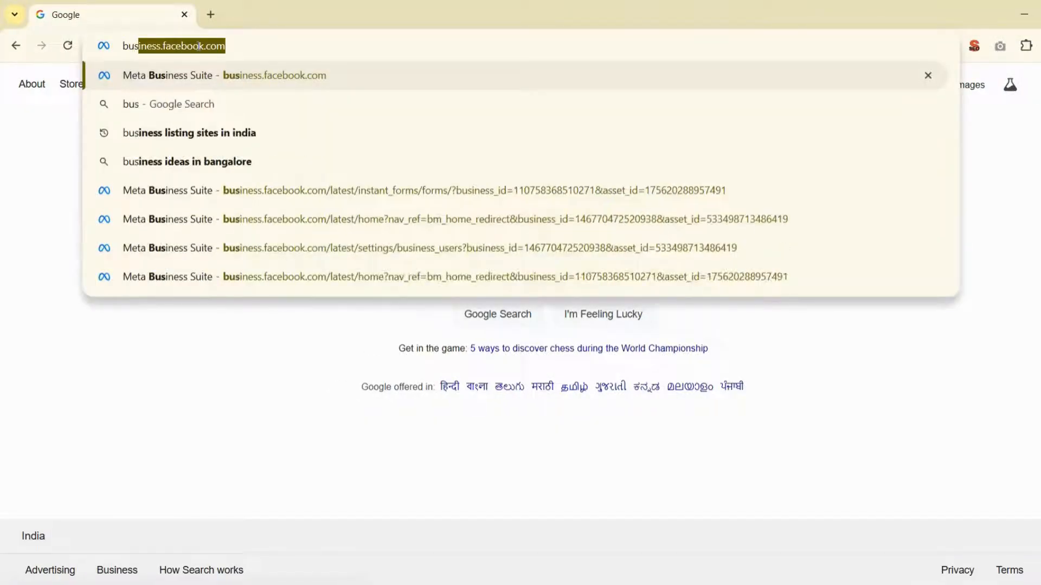
{"action": "key", "text": "Return"}
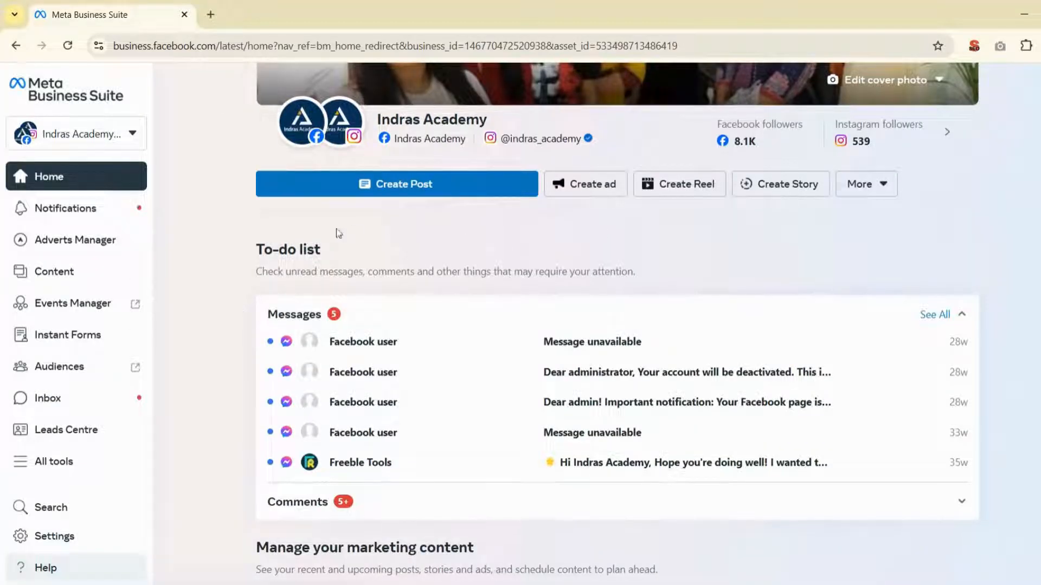
Open Events Manager from the full list of Business Suite advertising tools.
{"action": "left_click", "coordinate": [110, 244]}
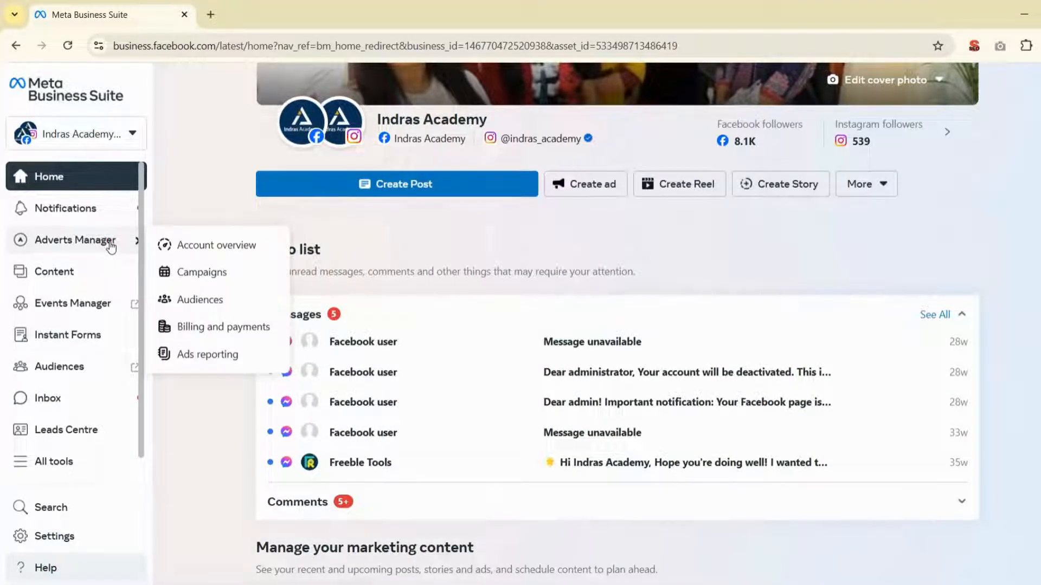
{"action": "left_click", "coordinate": [76, 461]}
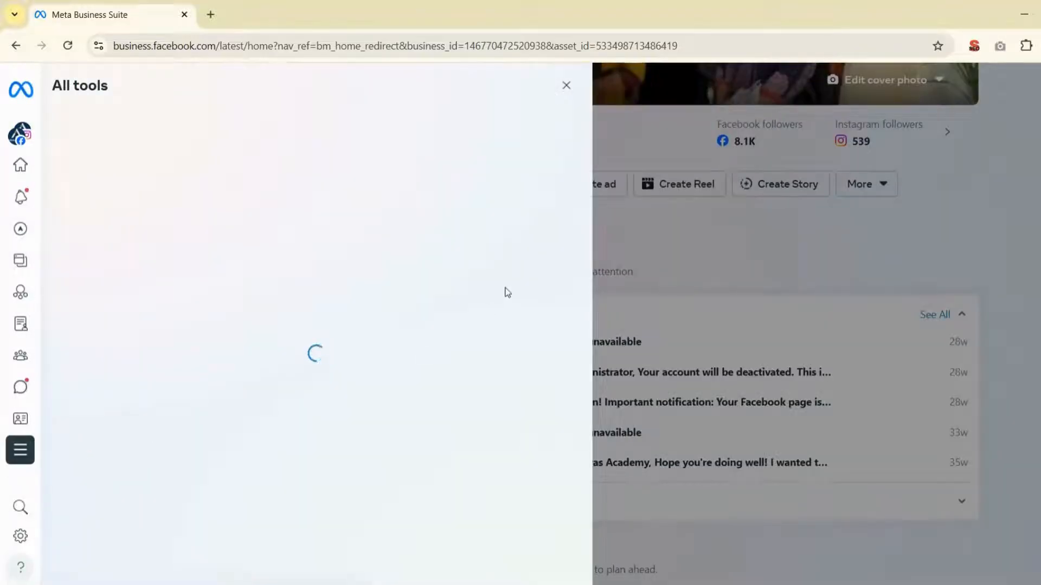
{"action": "scroll", "coordinate": [506, 302], "scroll_direction": "down", "scroll_amount": 3}
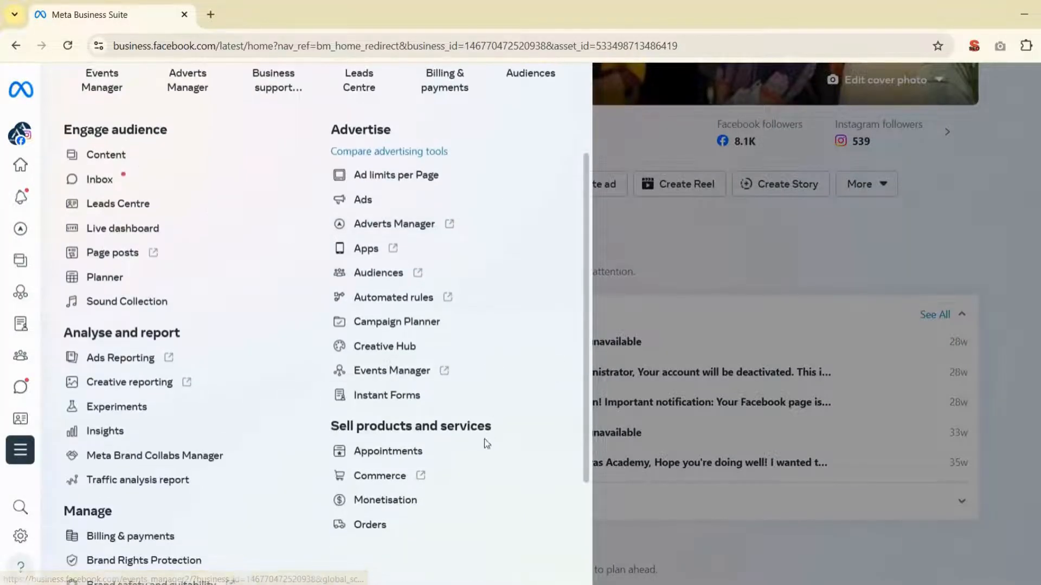
{"action": "left_click", "coordinate": [386, 373]}
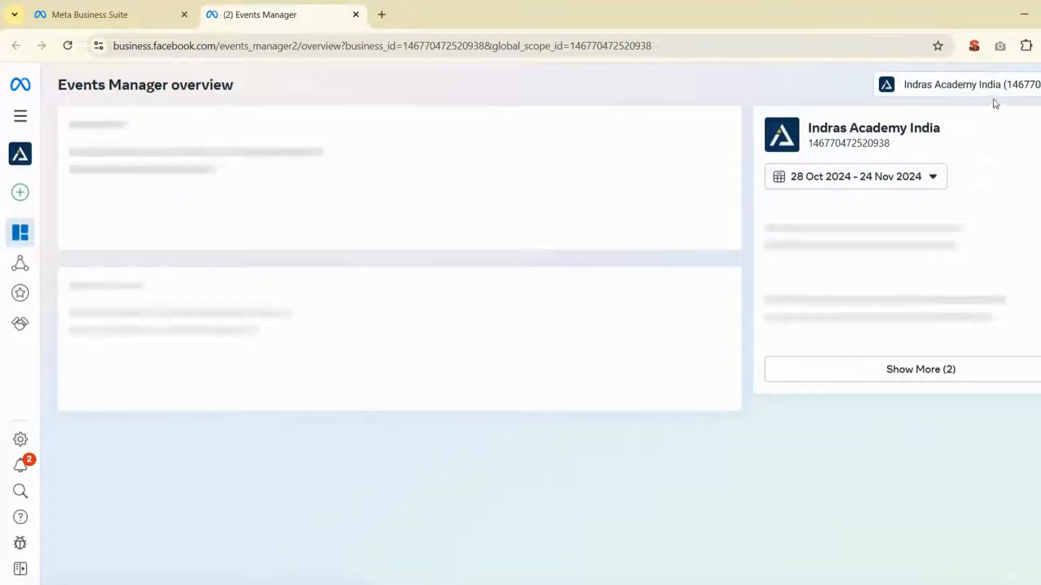
Switch Events Manager to the Jobs2youth ad account and show its data sources.
{"action": "left_click", "coordinate": [1019, 84]}
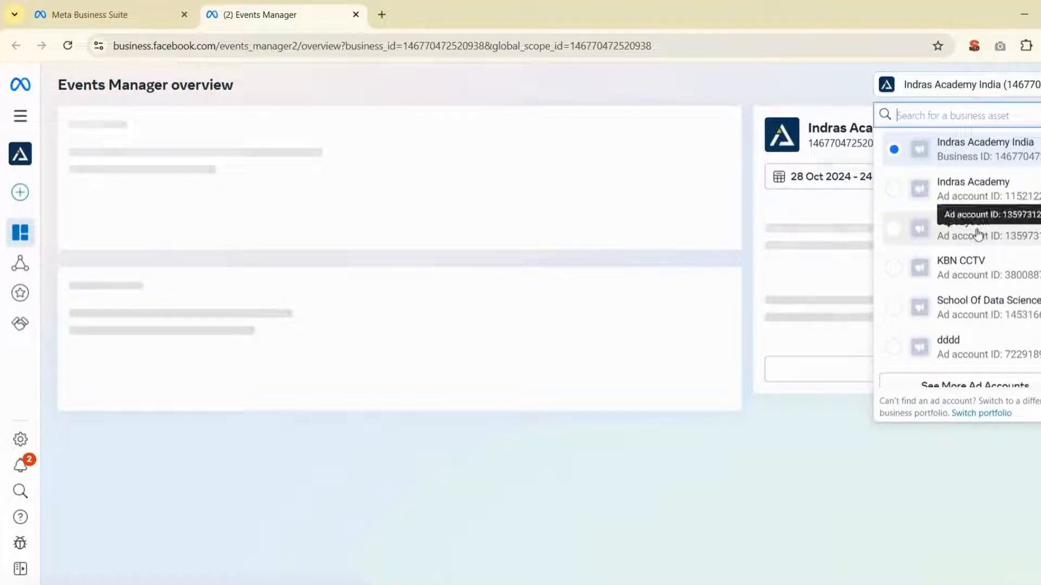
{"action": "left_click", "coordinate": [895, 233]}
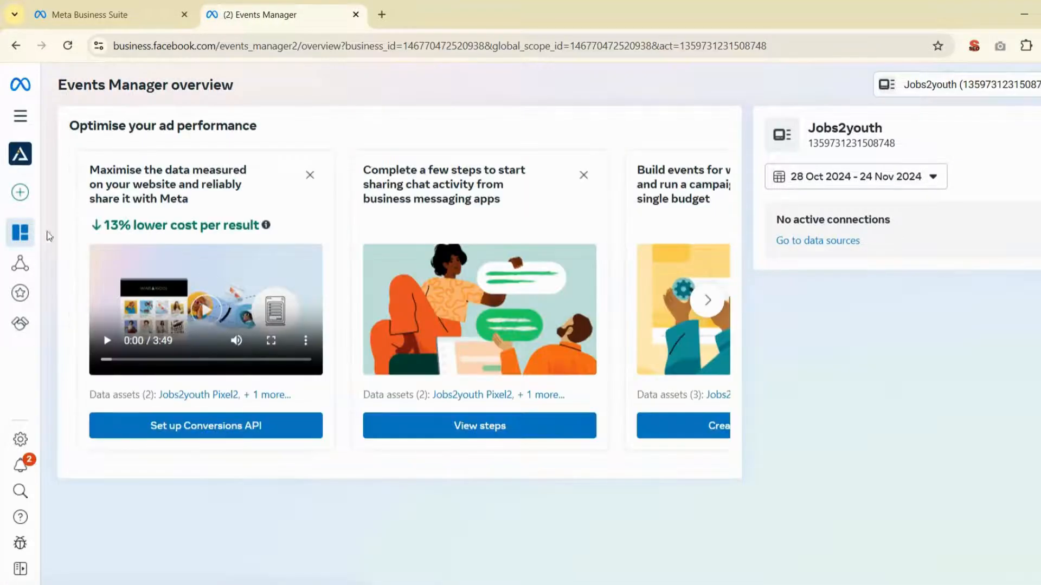
{"action": "mouse_move", "coordinate": [31, 276]}
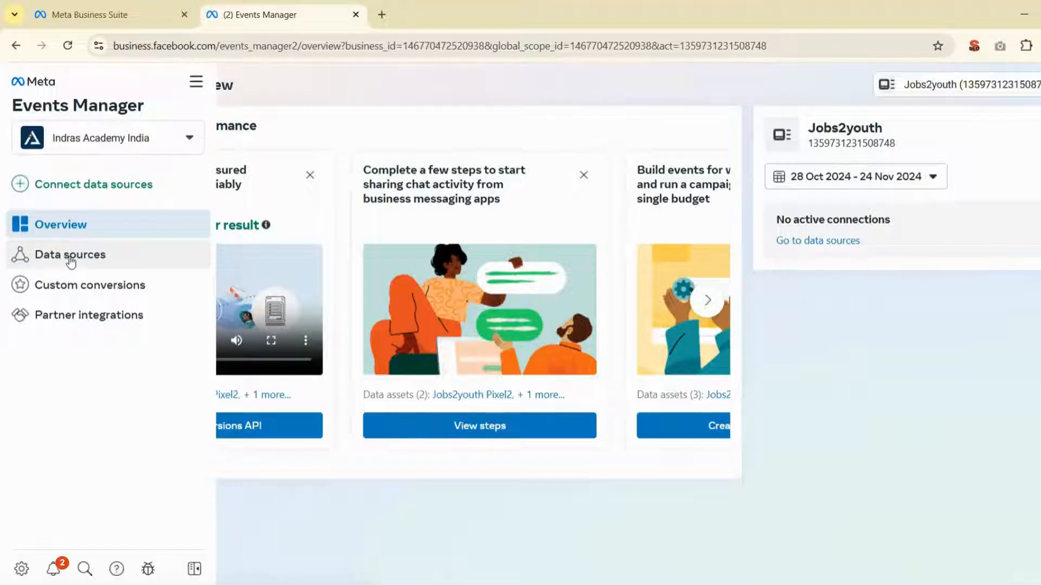
{"action": "left_click", "coordinate": [70, 259]}
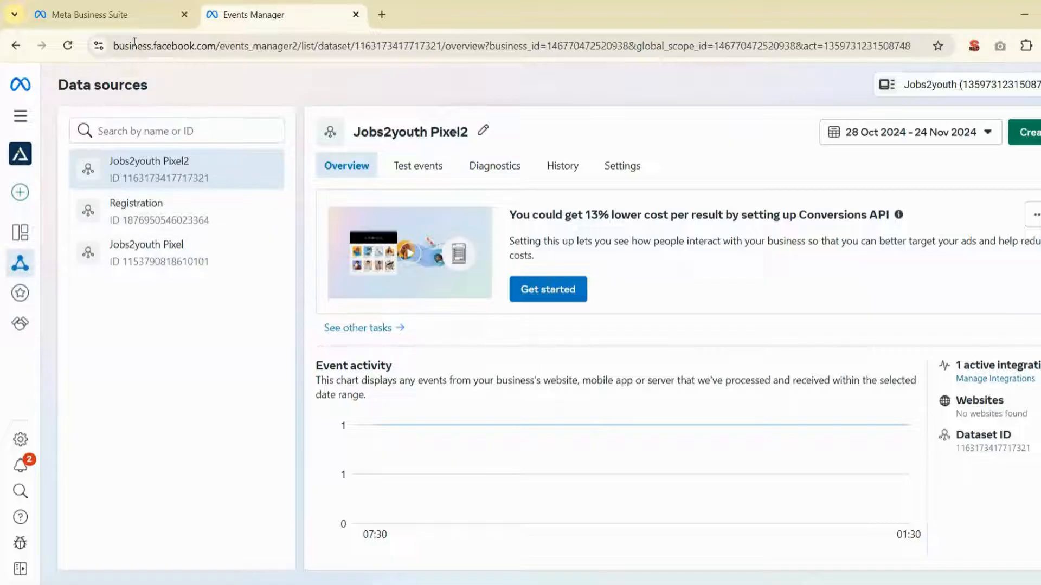
Return to the Meta Business Suite tab, leave the tools overview and open the business portfolio settings.
{"action": "left_click", "coordinate": [123, 19]}
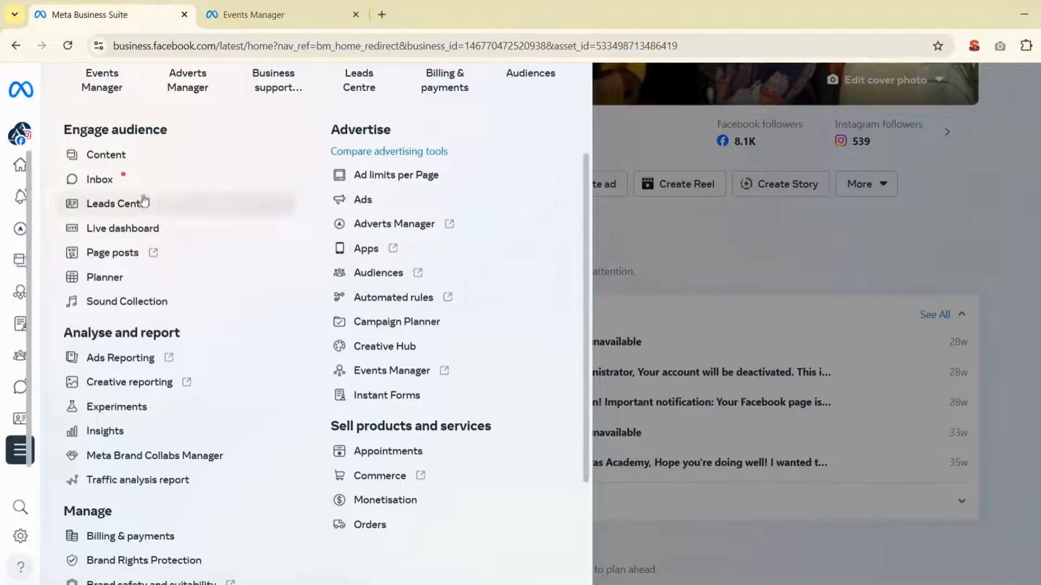
{"action": "scroll", "coordinate": [237, 216], "scroll_direction": "up", "scroll_amount": 4}
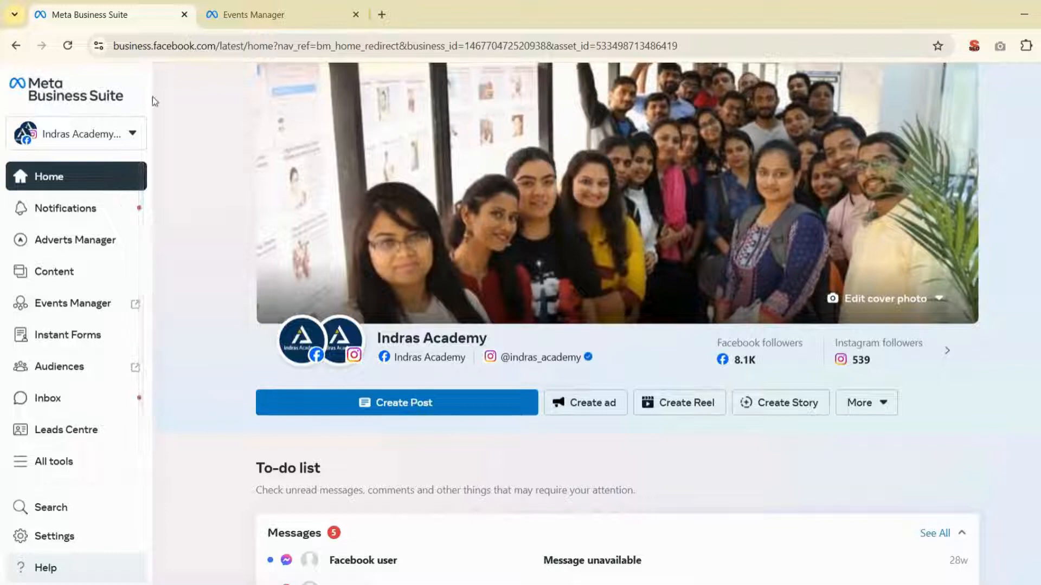
{"action": "left_click", "coordinate": [61, 537]}
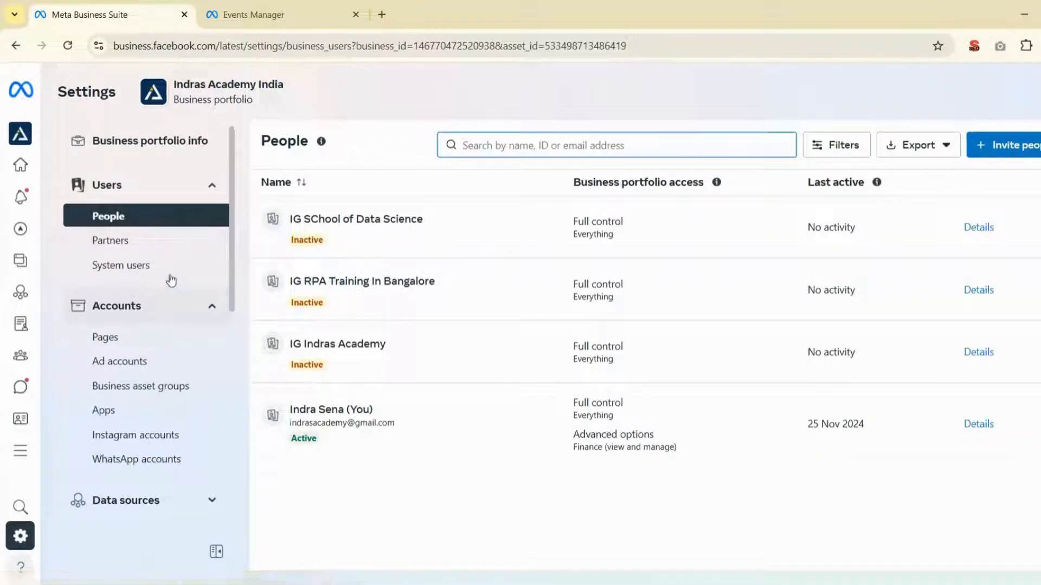
Open the Pixels page under the portfolio's data sources and read the notice about where pixels are located.
{"action": "scroll", "coordinate": [195, 276], "scroll_direction": "down", "scroll_amount": 6}
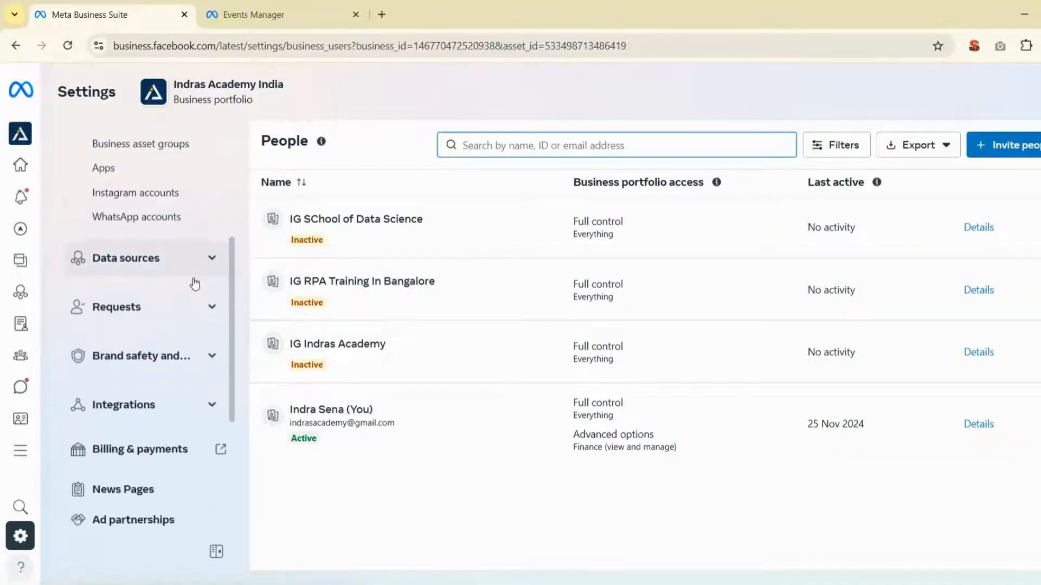
{"action": "scroll", "coordinate": [209, 331], "scroll_direction": "down", "scroll_amount": 2}
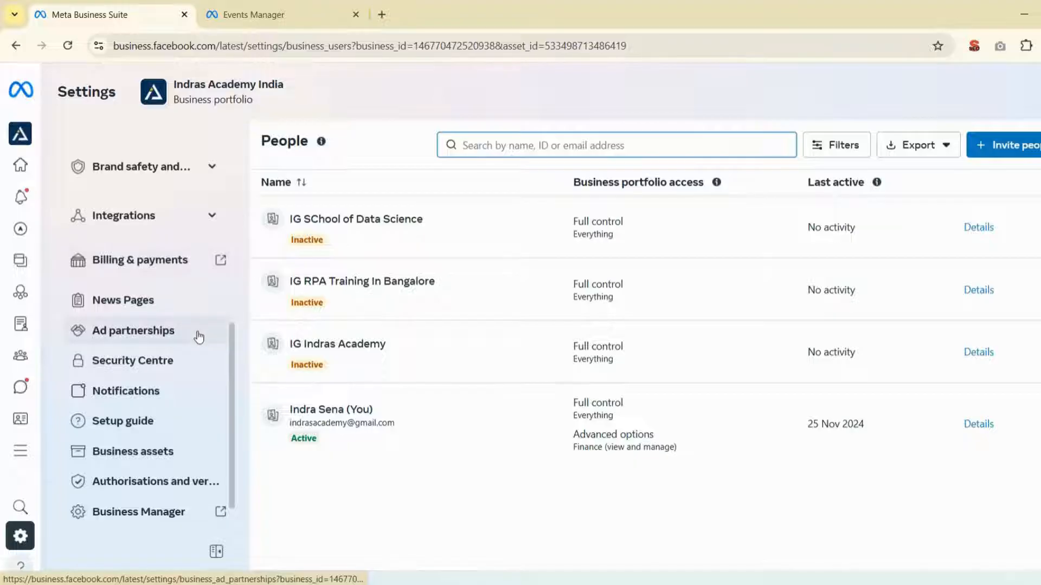
{"action": "scroll", "coordinate": [203, 331], "scroll_direction": "up", "scroll_amount": 4}
{"action": "scroll", "coordinate": [110, 298], "scroll_direction": "up", "scroll_amount": 1}
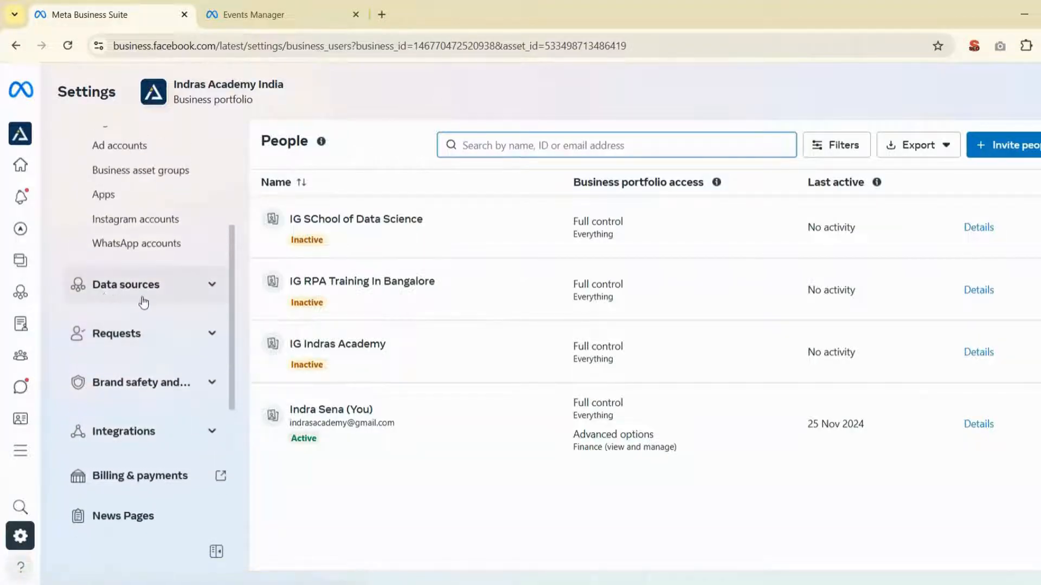
{"action": "left_click", "coordinate": [190, 285]}
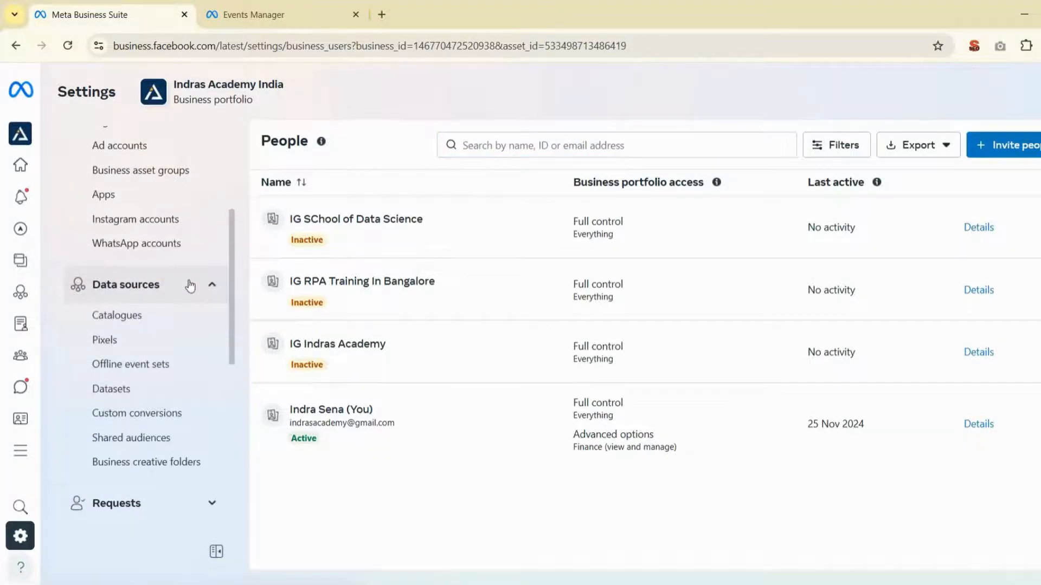
{"action": "left_click", "coordinate": [106, 348]}
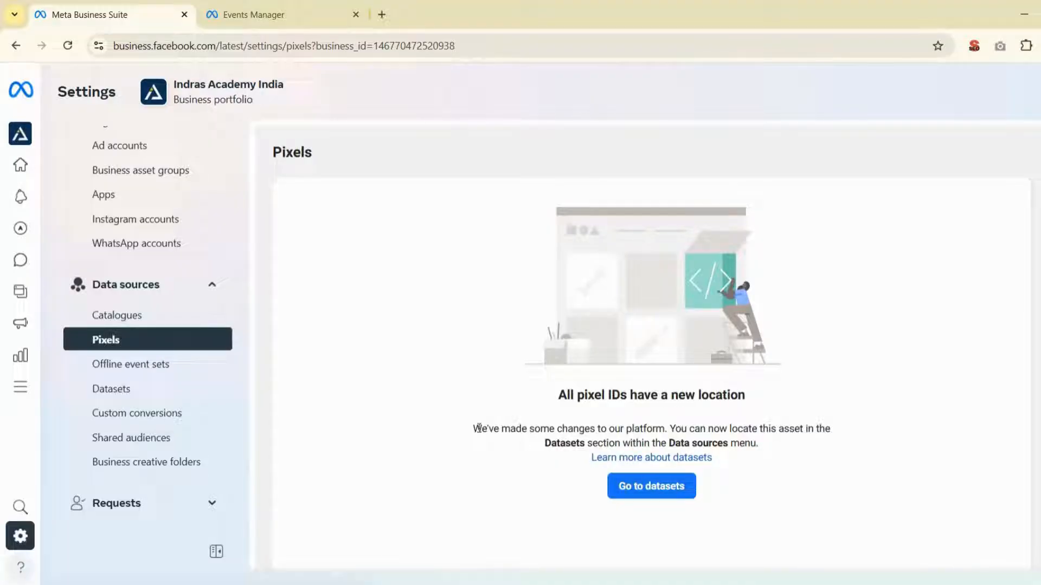
{"action": "left_click_drag", "start_coordinate": [472, 431], "coordinate": [666, 433]}
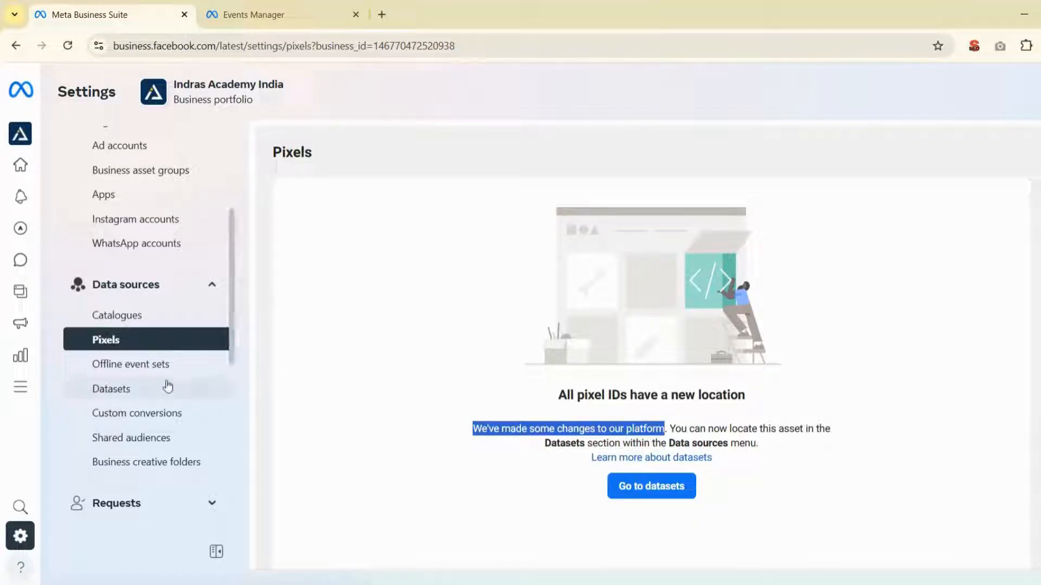
Open the portfolio's Datasets page and compare its list with the Jobs2youth data sources in Events Manager.
{"action": "left_click", "coordinate": [134, 391]}
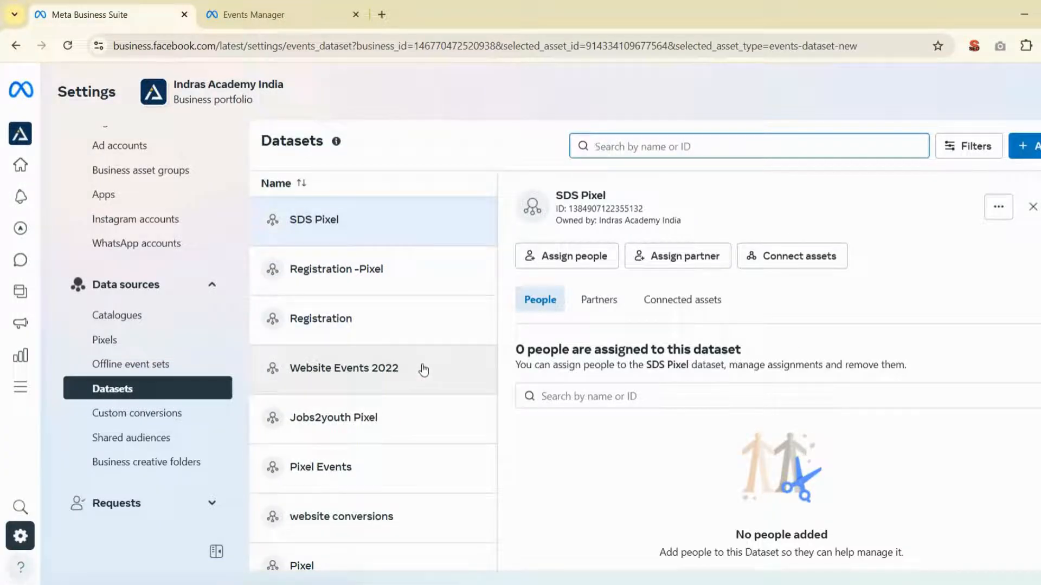
{"action": "scroll", "coordinate": [423, 369], "scroll_direction": "down", "scroll_amount": 3}
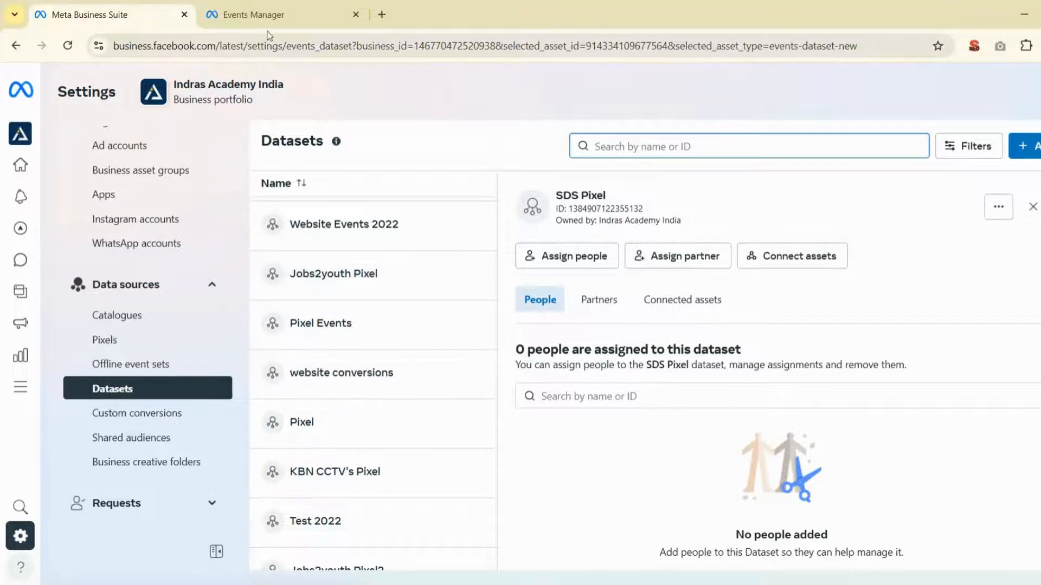
{"action": "left_click", "coordinate": [260, 16]}
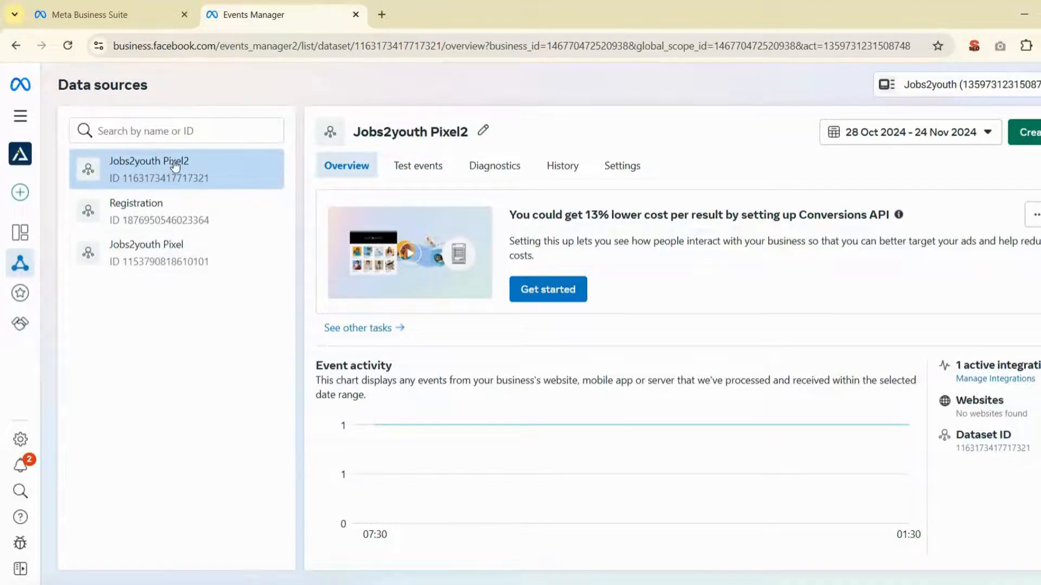
{"action": "left_click", "coordinate": [145, 24]}
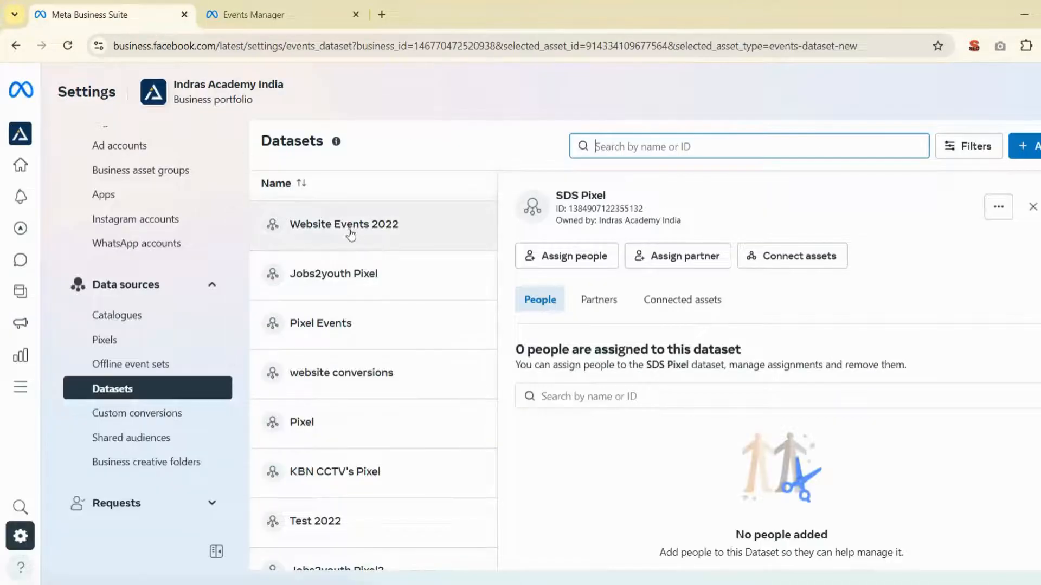
Disconnect the Jobs2youth ad account from the Jobs2youth Pixel dataset's connected assets.
{"action": "left_click", "coordinate": [388, 280]}
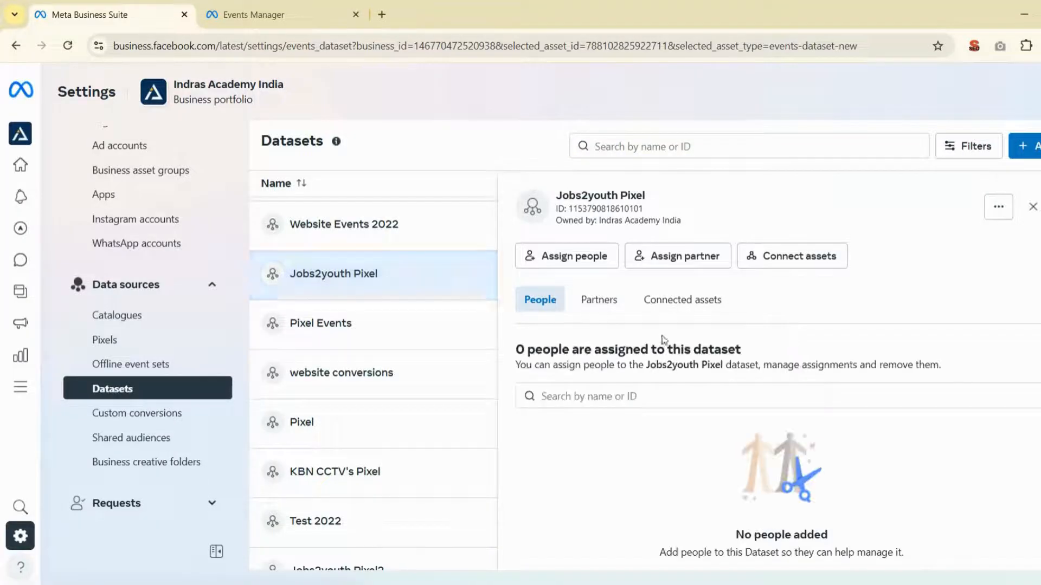
{"action": "left_click", "coordinate": [686, 307]}
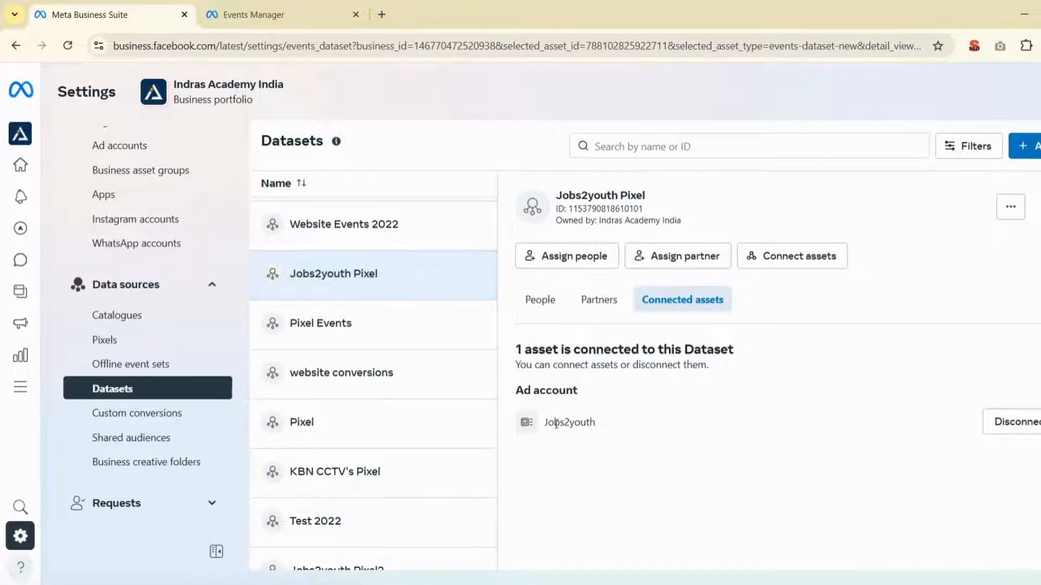
{"action": "left_click_drag", "start_coordinate": [543, 423], "coordinate": [599, 423]}
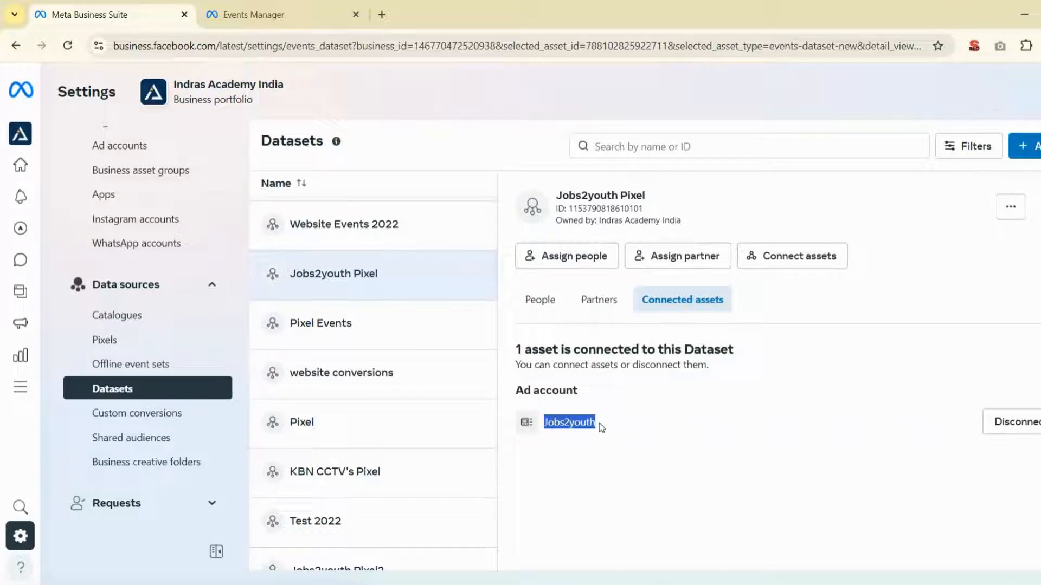
{"action": "left_click", "coordinate": [1019, 425]}
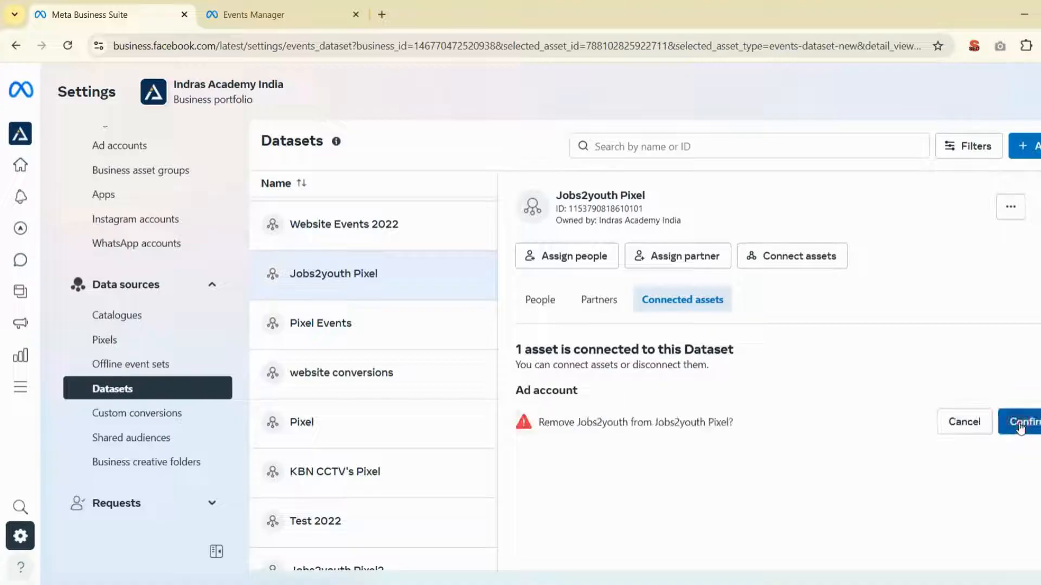
{"action": "left_click", "coordinate": [1022, 427]}
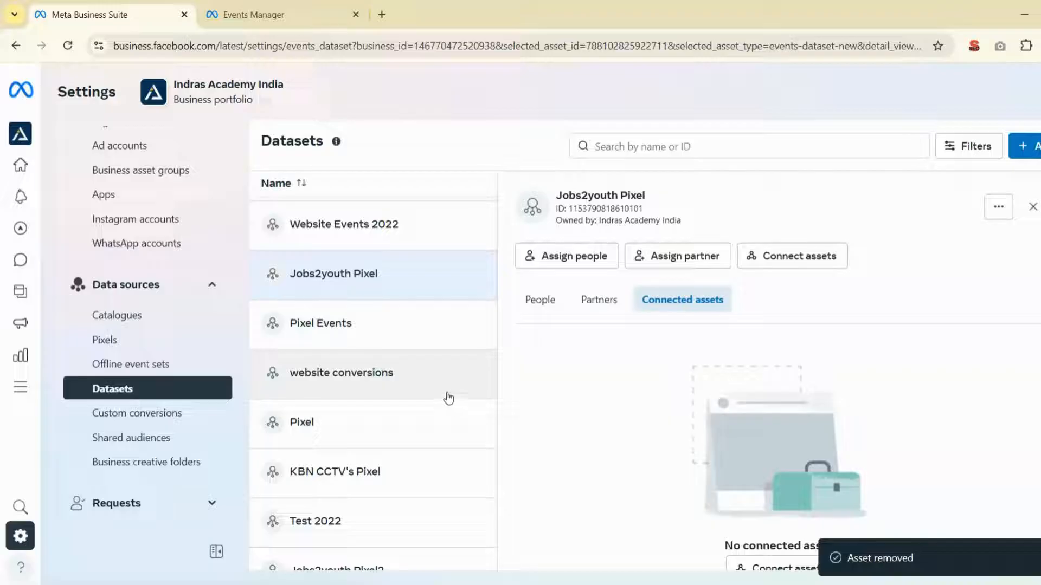
Find the Jobs2youth Pixel2 dataset in the portfolio's list and disconnect the Jobs2youth ad account from its connected assets.
{"action": "scroll", "coordinate": [418, 372], "scroll_direction": "down", "scroll_amount": 6}
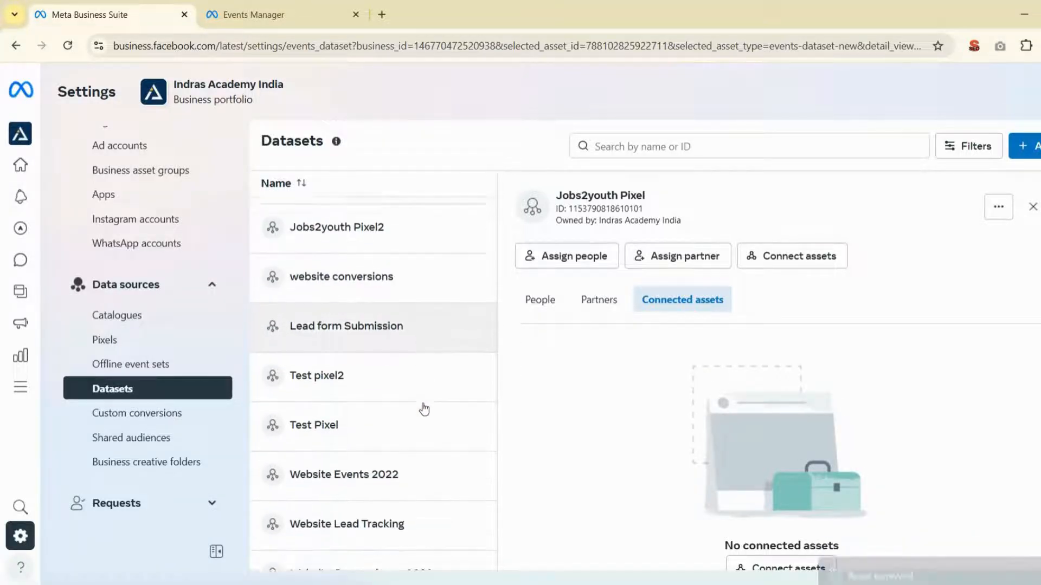
{"action": "scroll", "coordinate": [424, 409], "scroll_direction": "down", "scroll_amount": 7}
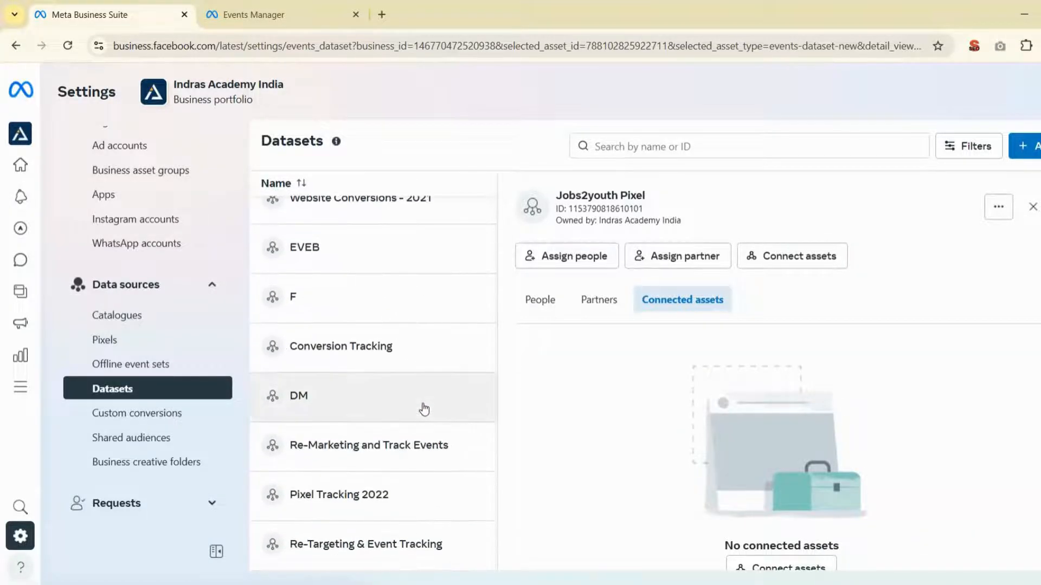
{"action": "scroll", "coordinate": [424, 410], "scroll_direction": "down", "scroll_amount": 2}
{"action": "scroll", "coordinate": [424, 409], "scroll_direction": "up", "scroll_amount": 15}
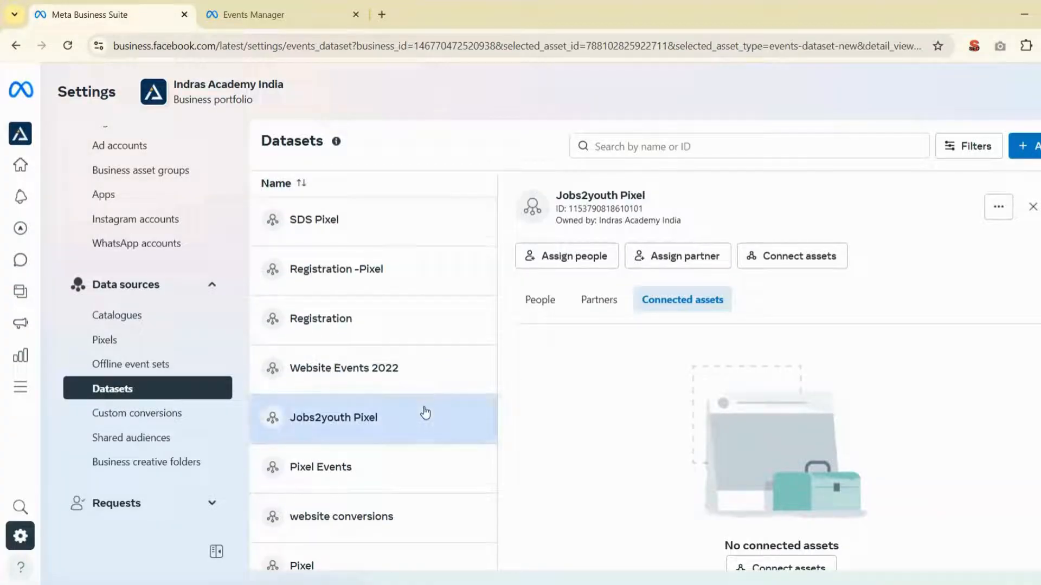
{"action": "scroll", "coordinate": [424, 411], "scroll_direction": "down", "scroll_amount": 1}
{"action": "scroll", "coordinate": [425, 413], "scroll_direction": "up", "scroll_amount": 1}
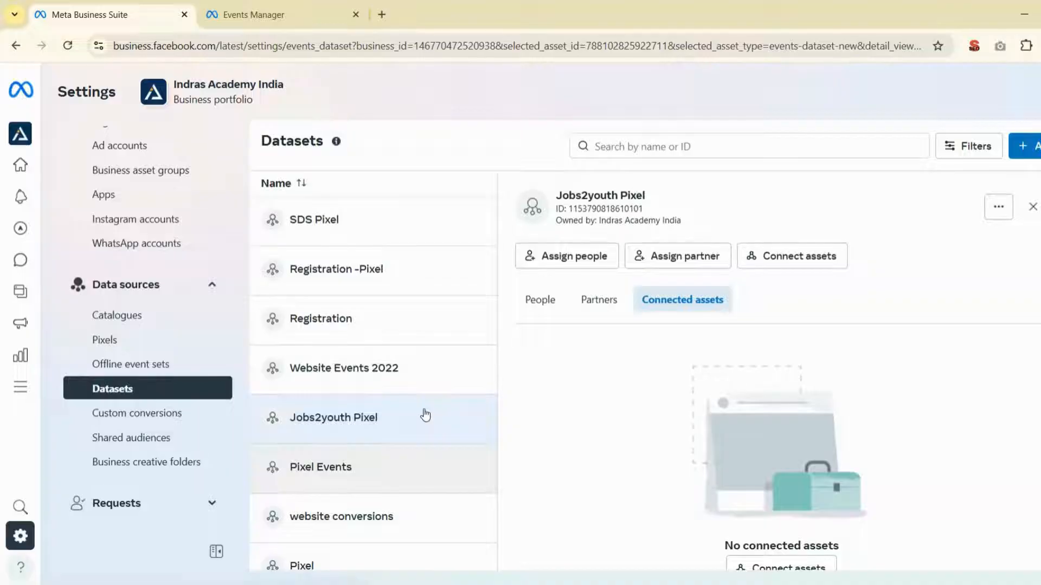
{"action": "scroll", "coordinate": [425, 415], "scroll_direction": "down", "scroll_amount": 6}
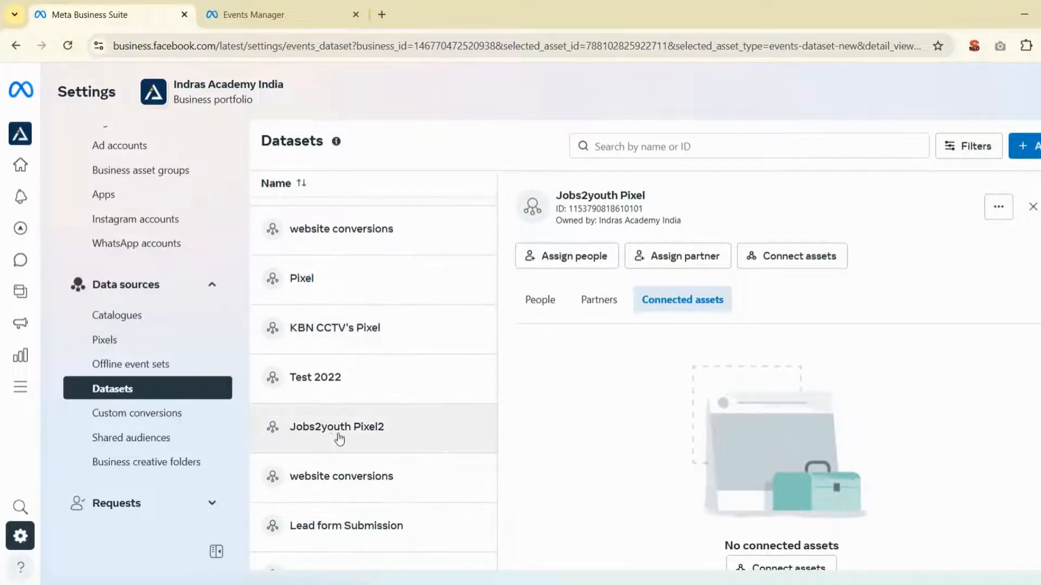
{"action": "left_click", "coordinate": [363, 442]}
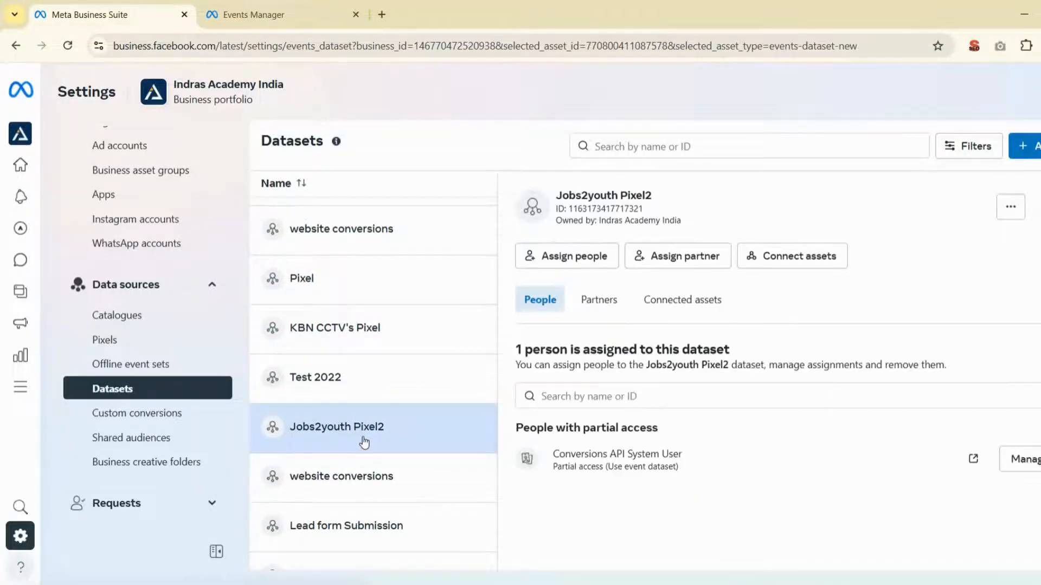
{"action": "left_click", "coordinate": [707, 302]}
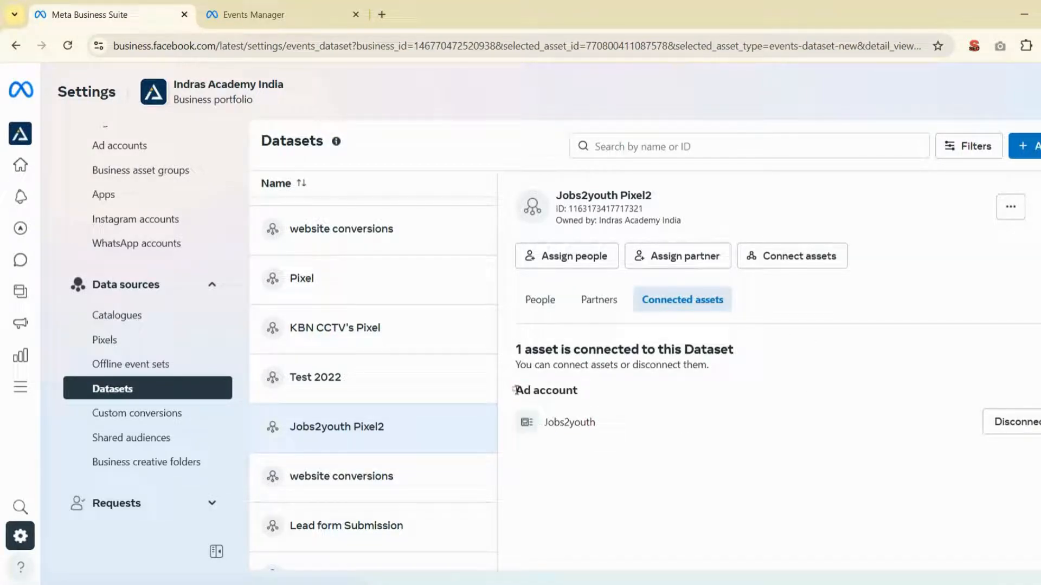
{"action": "left_click_drag", "start_coordinate": [516, 390], "coordinate": [582, 394]}
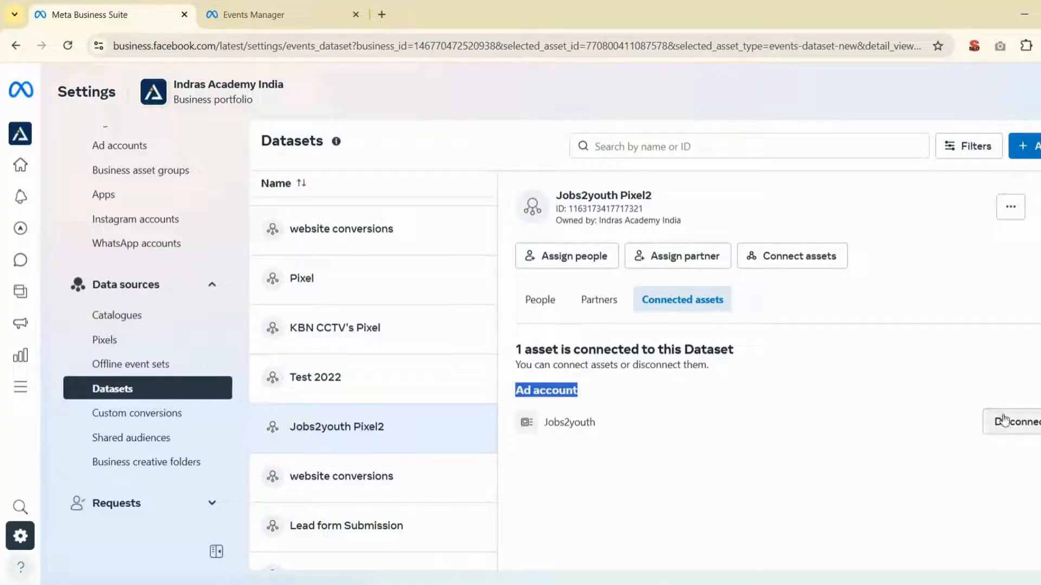
{"action": "left_click", "coordinate": [1019, 422]}
{"action": "left_click", "coordinate": [1021, 422]}
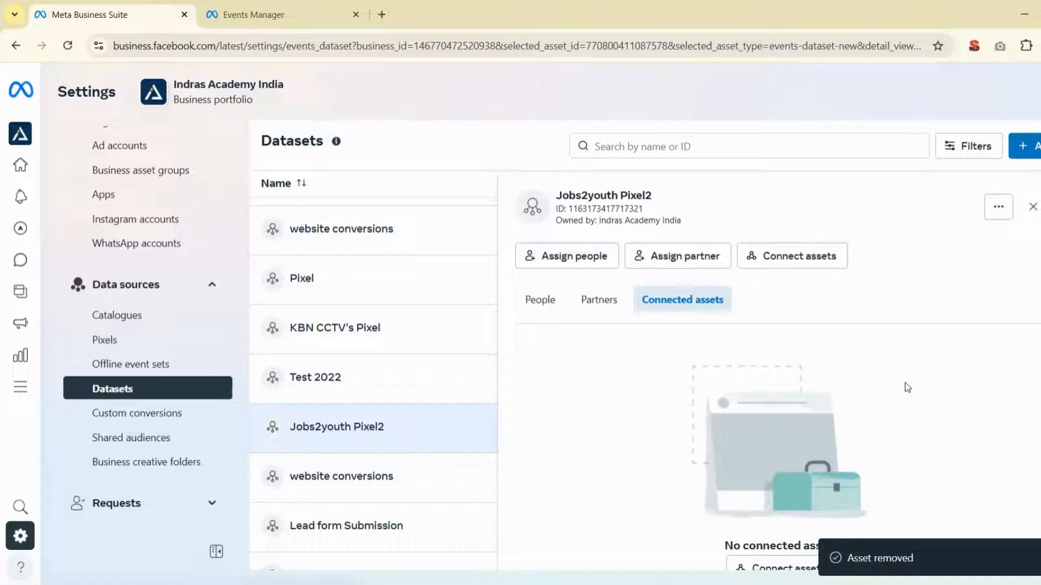
Check the remaining data source in Events Manager and disconnect the Jobs2youth ad account from the Registration dataset in the portfolio settings.
{"action": "left_click", "coordinate": [254, 14]}
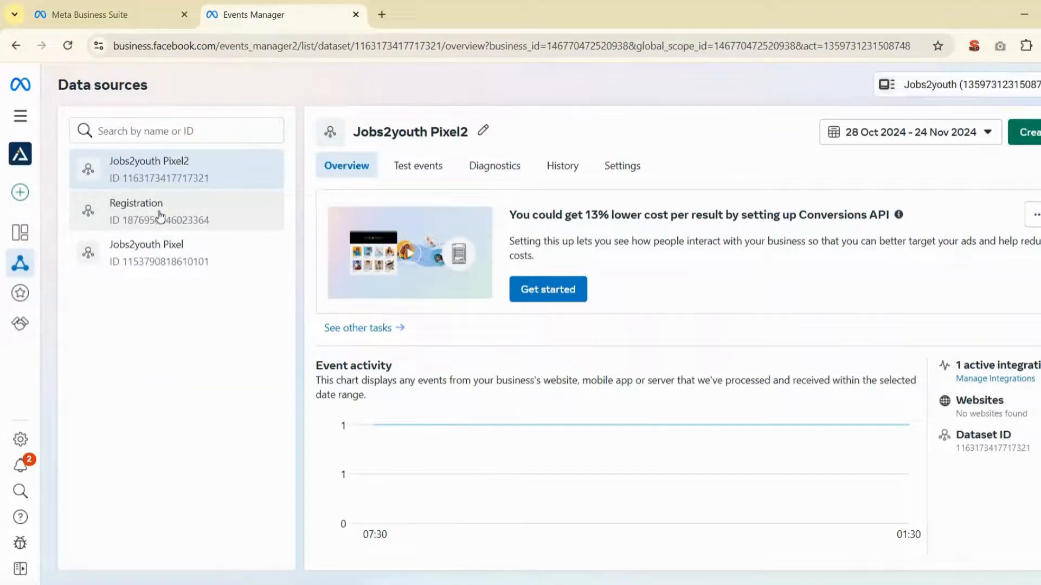
{"action": "left_click", "coordinate": [128, 3]}
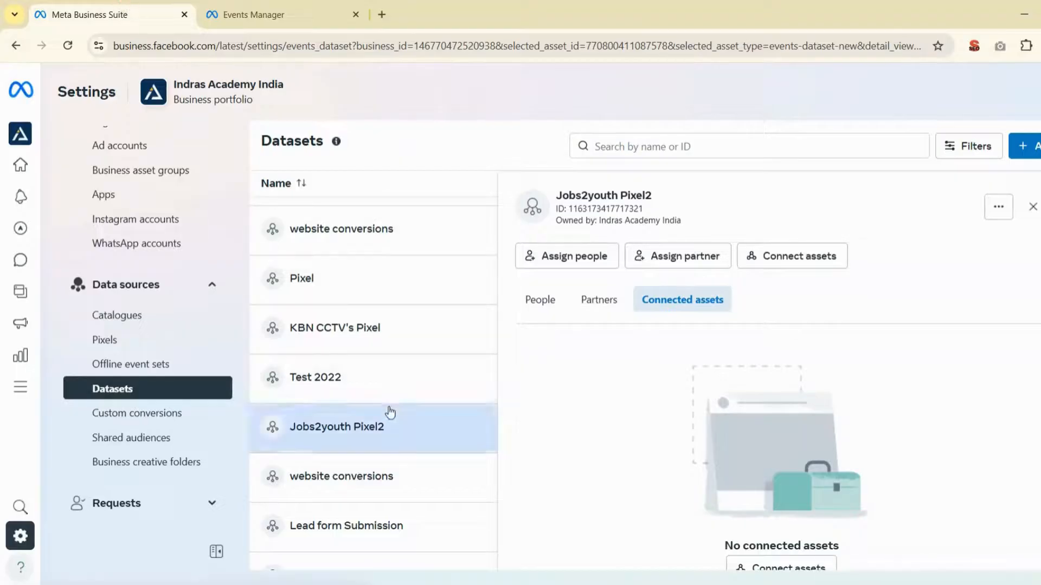
{"action": "scroll", "coordinate": [391, 414], "scroll_direction": "up", "scroll_amount": 5}
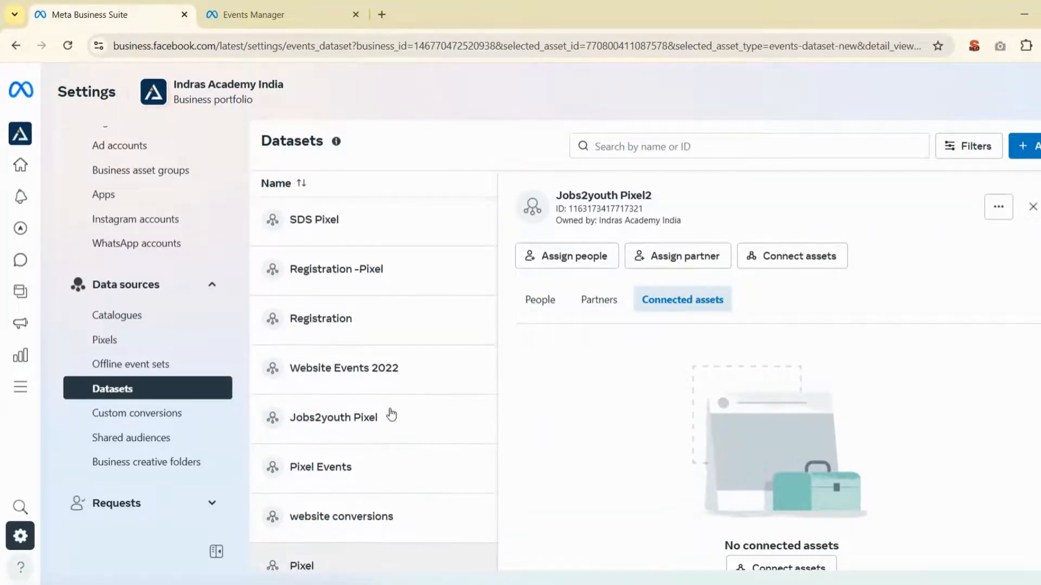
{"action": "left_click", "coordinate": [346, 327]}
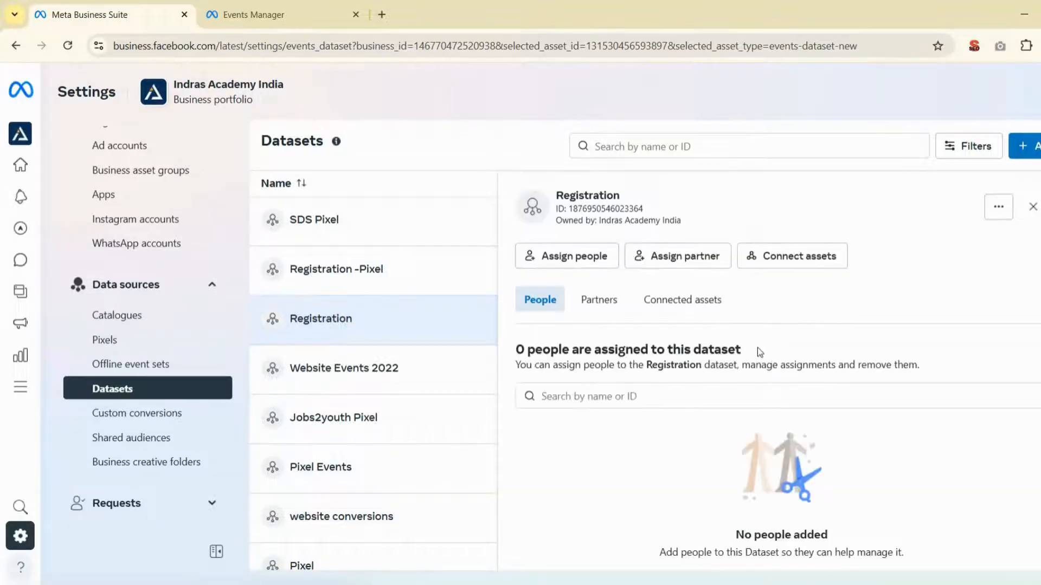
{"action": "scroll", "coordinate": [757, 350], "scroll_direction": "down", "scroll_amount": 1}
{"action": "scroll", "coordinate": [803, 285], "scroll_direction": "up", "scroll_amount": 1}
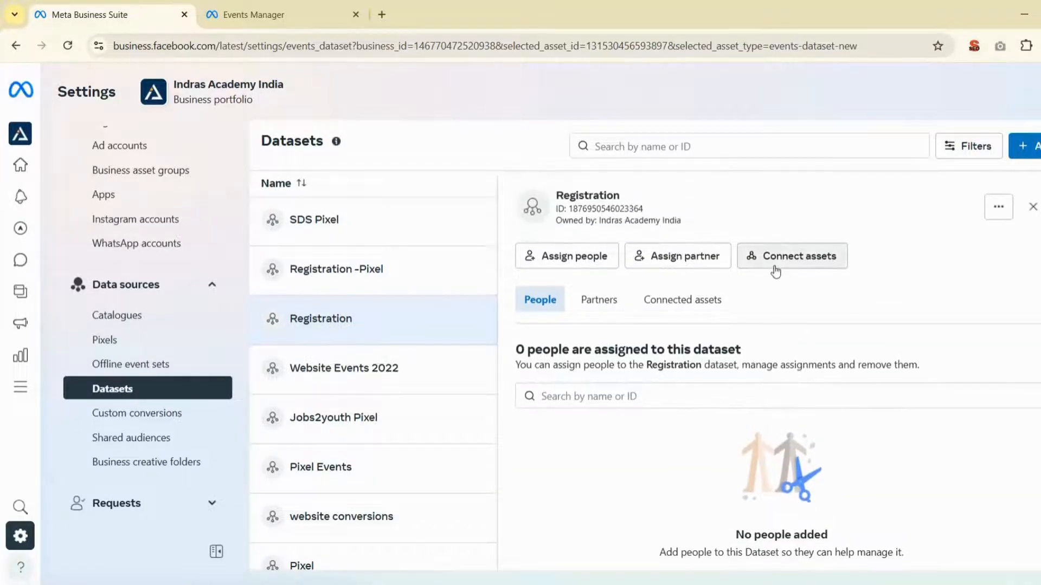
{"action": "left_click", "coordinate": [677, 303]}
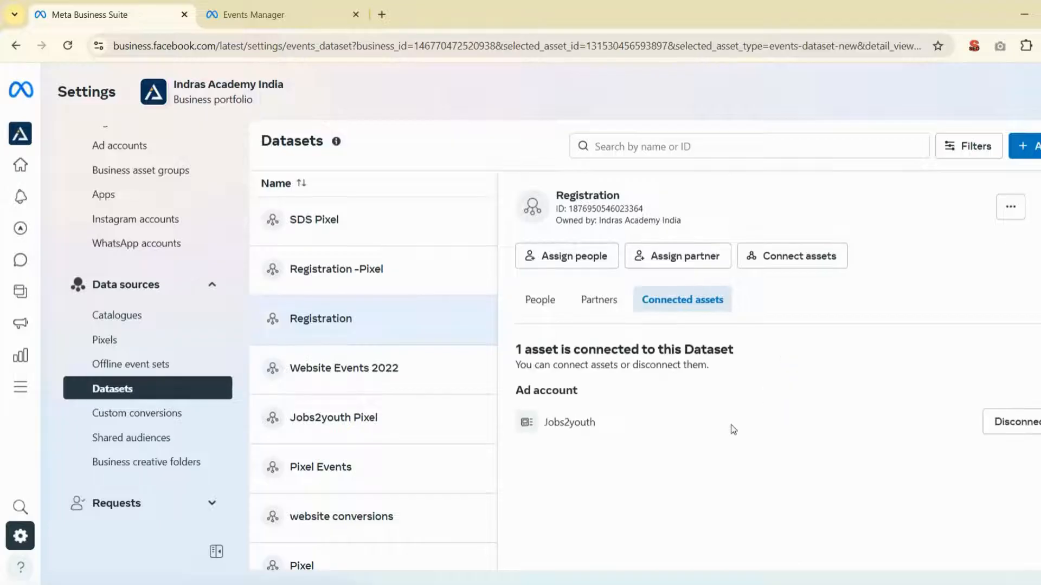
{"action": "left_click_drag", "start_coordinate": [519, 393], "coordinate": [601, 426]}
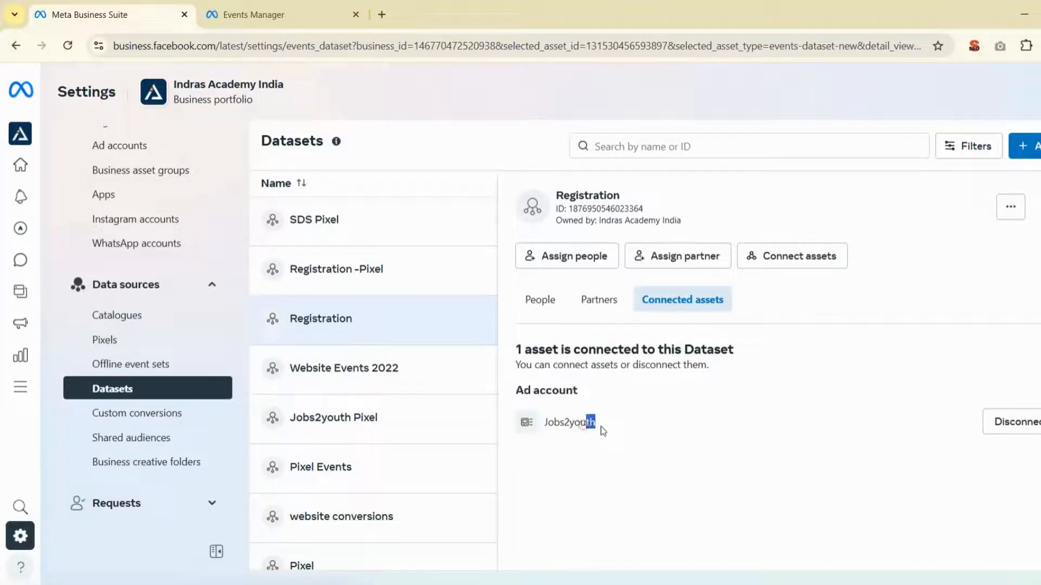
{"action": "left_click", "coordinate": [1018, 422]}
{"action": "left_click", "coordinate": [1020, 428]}
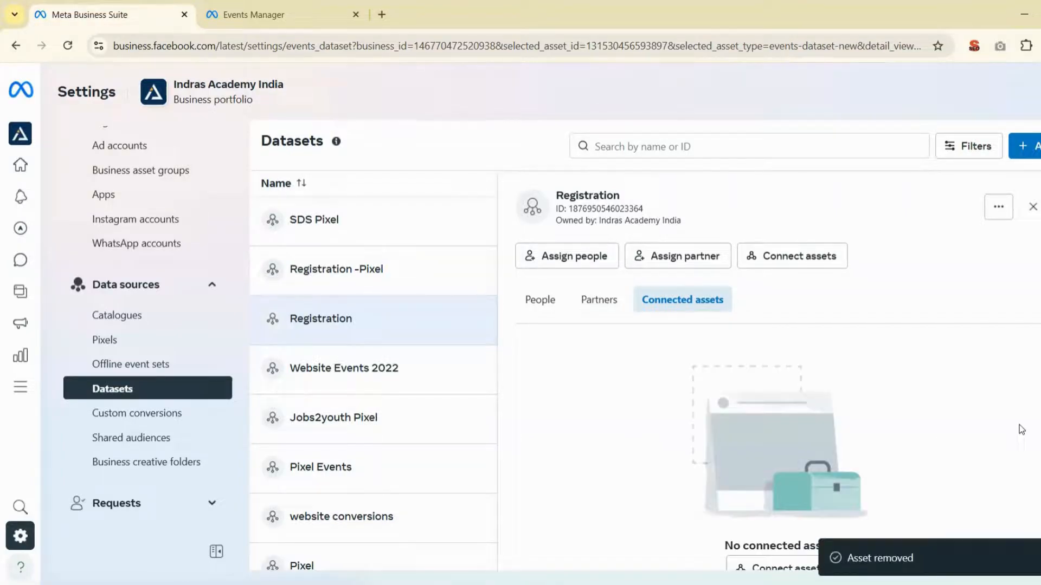
Switch to Events Manager, reload the page and check the data sources list for the Jobs2youth ad account.
{"action": "left_click", "coordinate": [304, 15]}
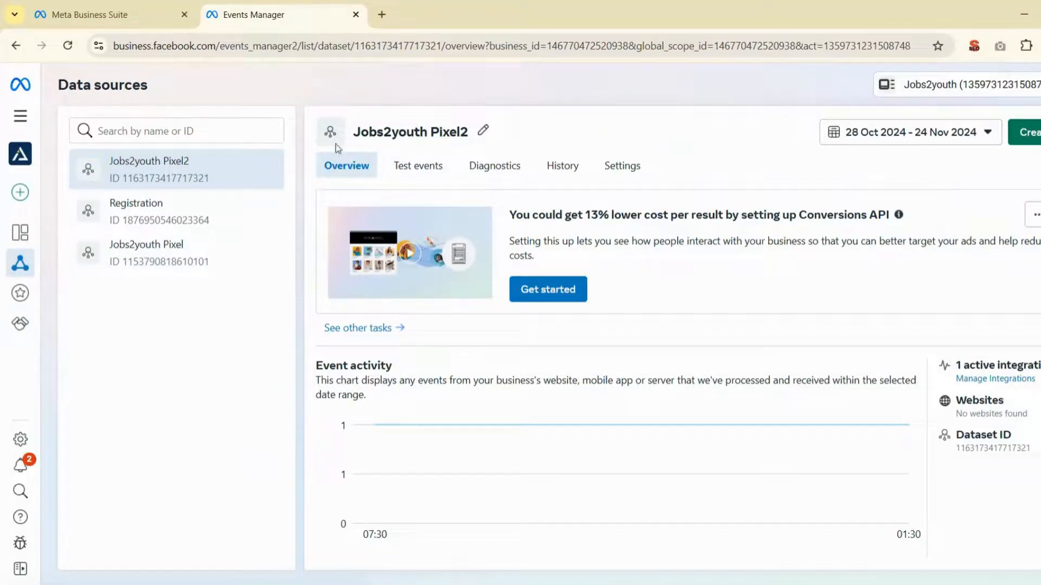
{"action": "left_click", "coordinate": [67, 46]}
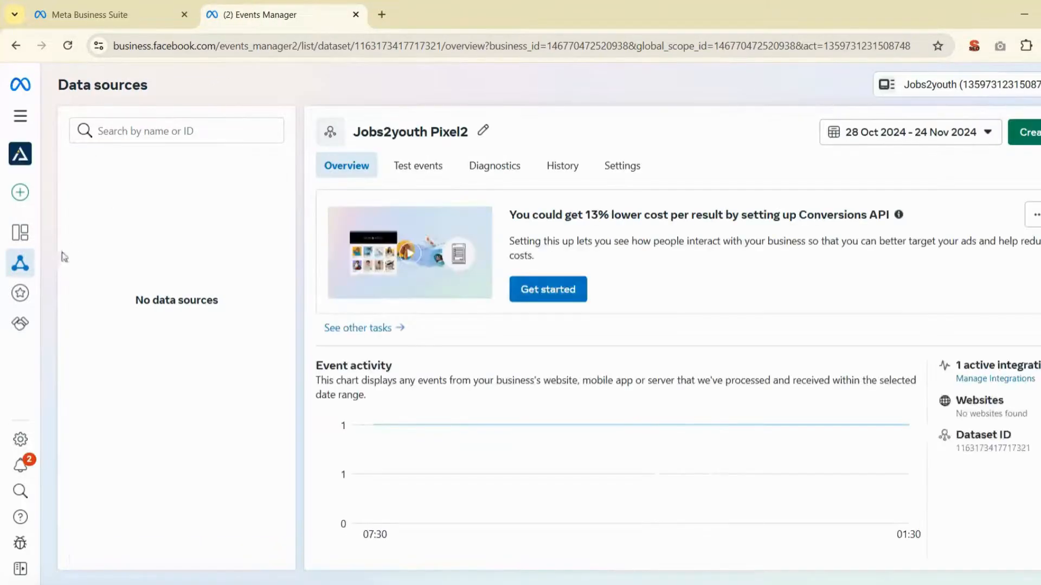
{"action": "mouse_move", "coordinate": [94, 267]}
{"action": "key", "text": "F5"}
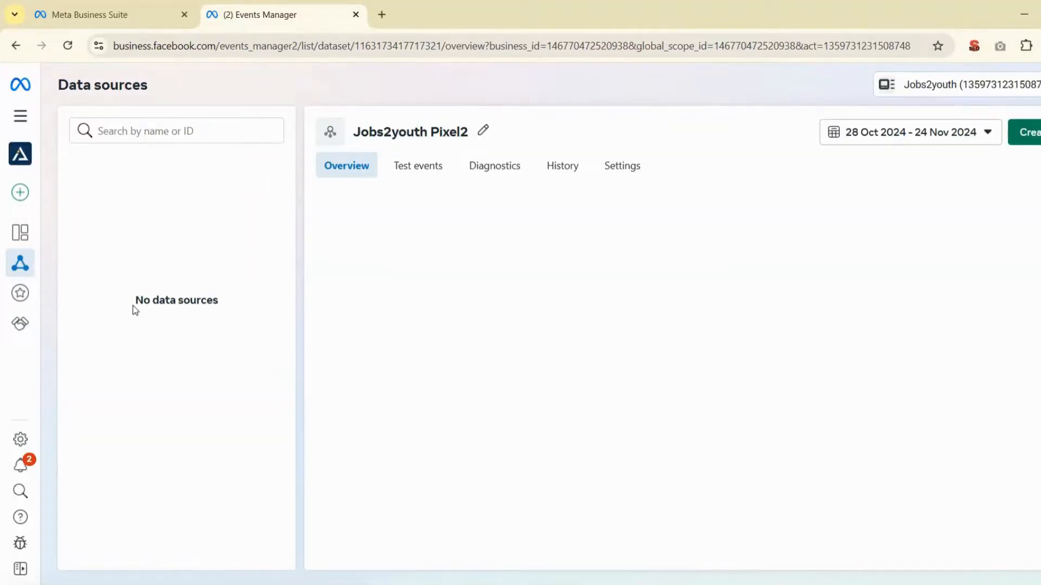
{"action": "left_click_drag", "start_coordinate": [132, 305], "coordinate": [224, 306]}
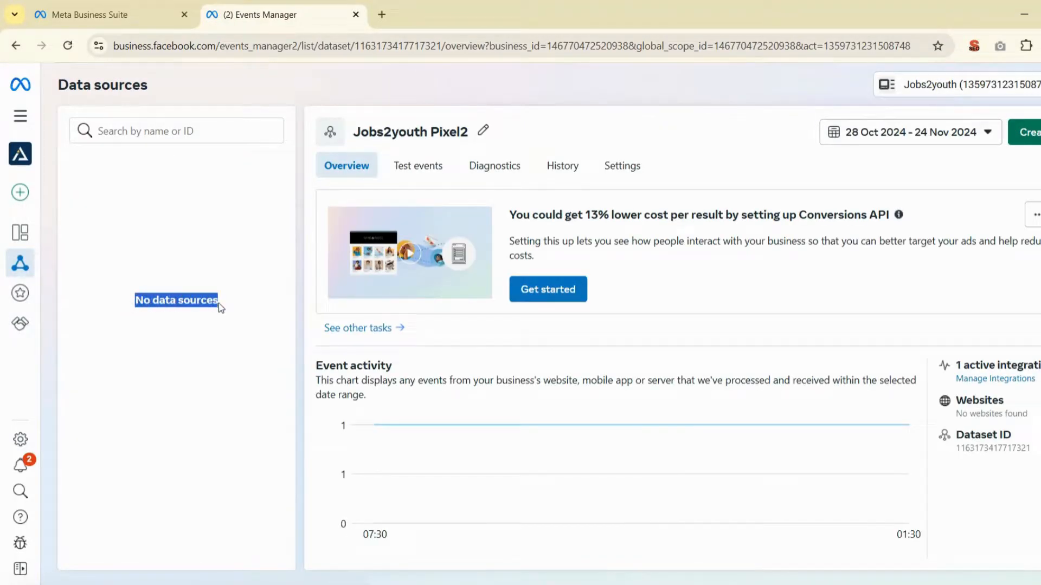